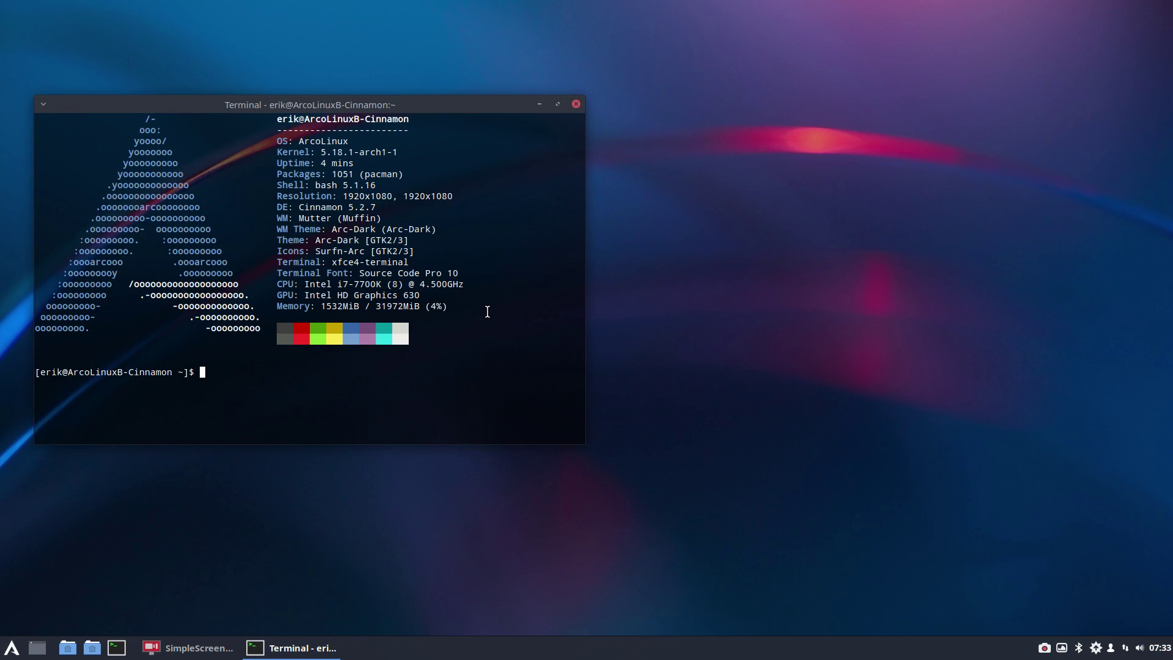
Draft a share-plugin install command, then trim it down to the sudo pacman -Sy sync command
type("sudo pacman -S arcolinux-thu")
key("Tab")
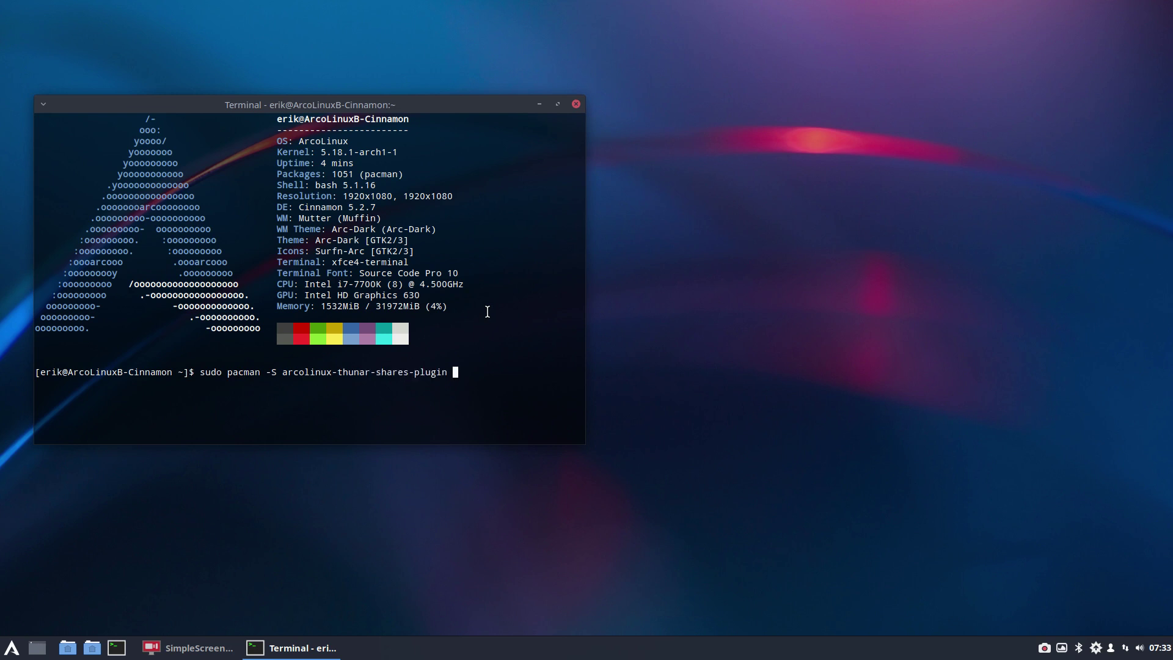
type("arcolinux-caj")
key("BackSpace")
type("j")
key("BackSpace")
key("BackSpace")
key("BackSpace")
key("BackSpace")
key("BackSpace")
key("BackSpace")
key("BackSpace")
key("BackSpace")
key("BackSpace")
key("BackSpace")
key("BackSpace")
key("BackSpace")
key("BackSpace")
key("BackSpace")
key("BackSpace")
key("BackSpace")
key("BackSpace")
key("BackSpace")
key("BackSpace")
key("BackSpace")
key("BackSpace")
key("BackSpace")
key("BackSpace")
key("BackSpace")
key("BackSpace")
Run sudo pacman -Sy and supply the sudo password to sync the package databases
type("y")
key("Return")
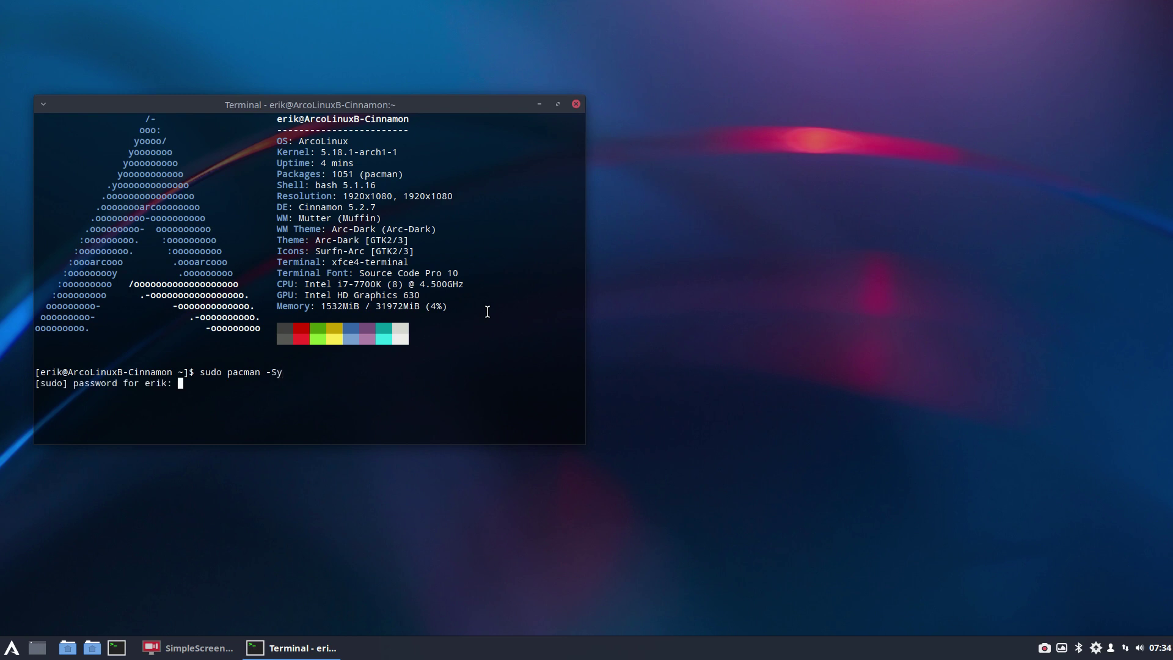
key("Return")
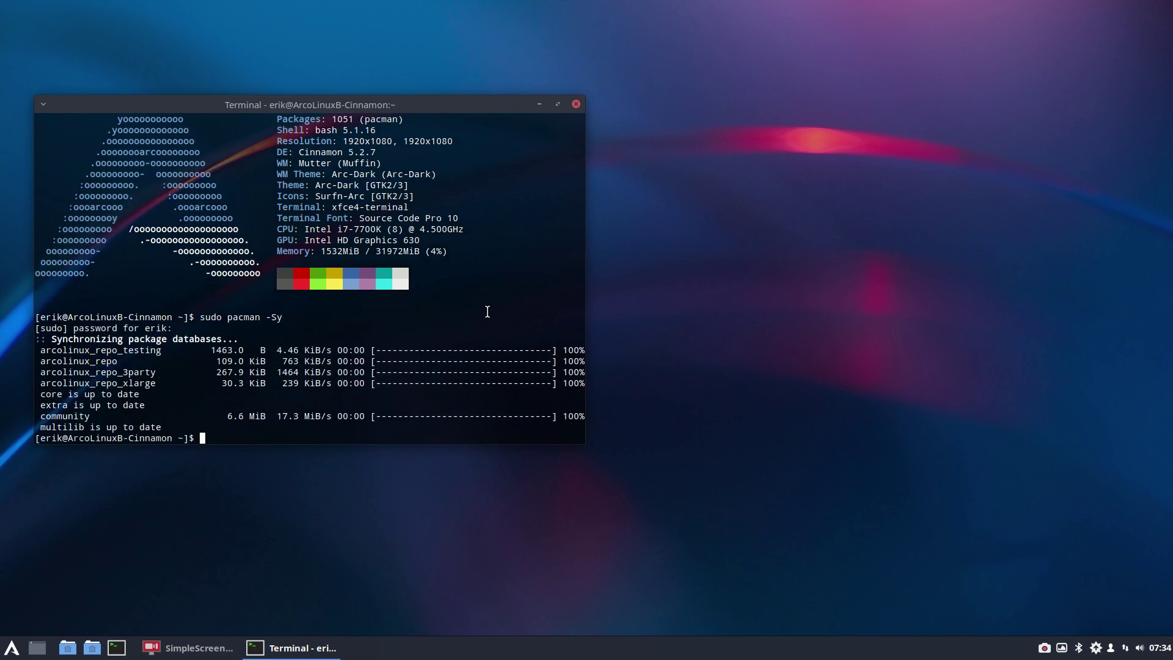
Edit the recalled command into sudo pacman -S arcolinux-nemo-share, then cancel it with Ctrl+C
key("Up")
key("BackSpace")
type("arcolinux-caj")
key("Tab")
key("BackSpace")
key("BackSpace")
key("BackSpace")
key("BackSpace")
key("BackSpace")
key("BackSpace")
key("BackSpace")
key("BackSpace")
key("BackSpace")
key("BackSpace")
key("BackSpace")
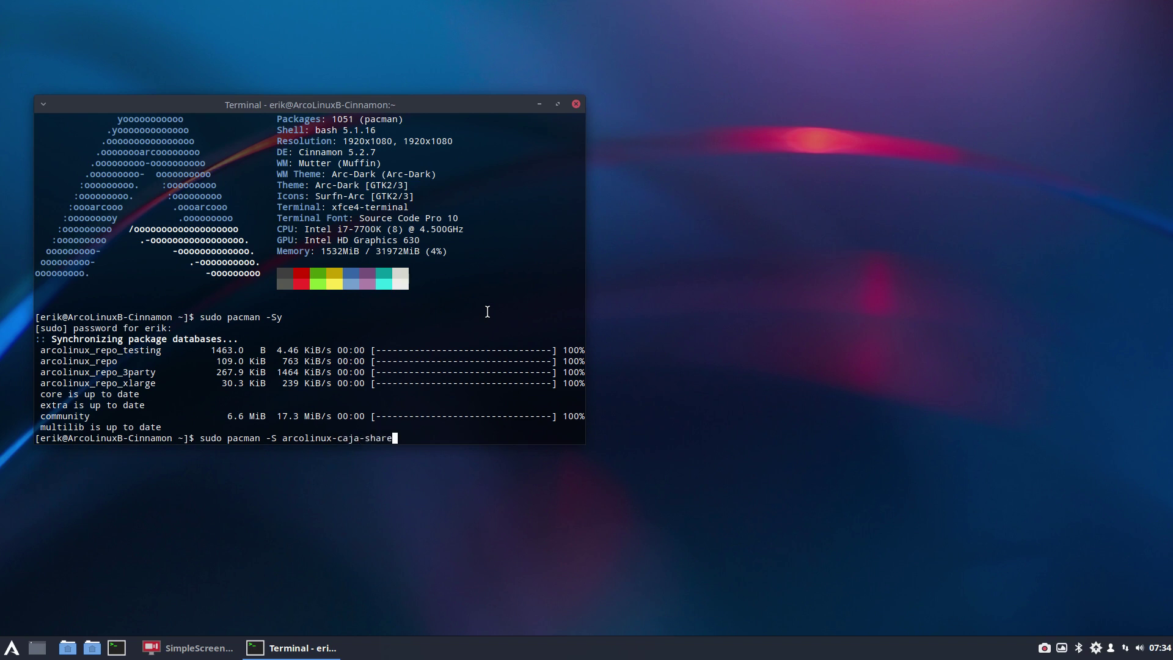
type("nemo")
key("Tab")
key("ctrl+c")
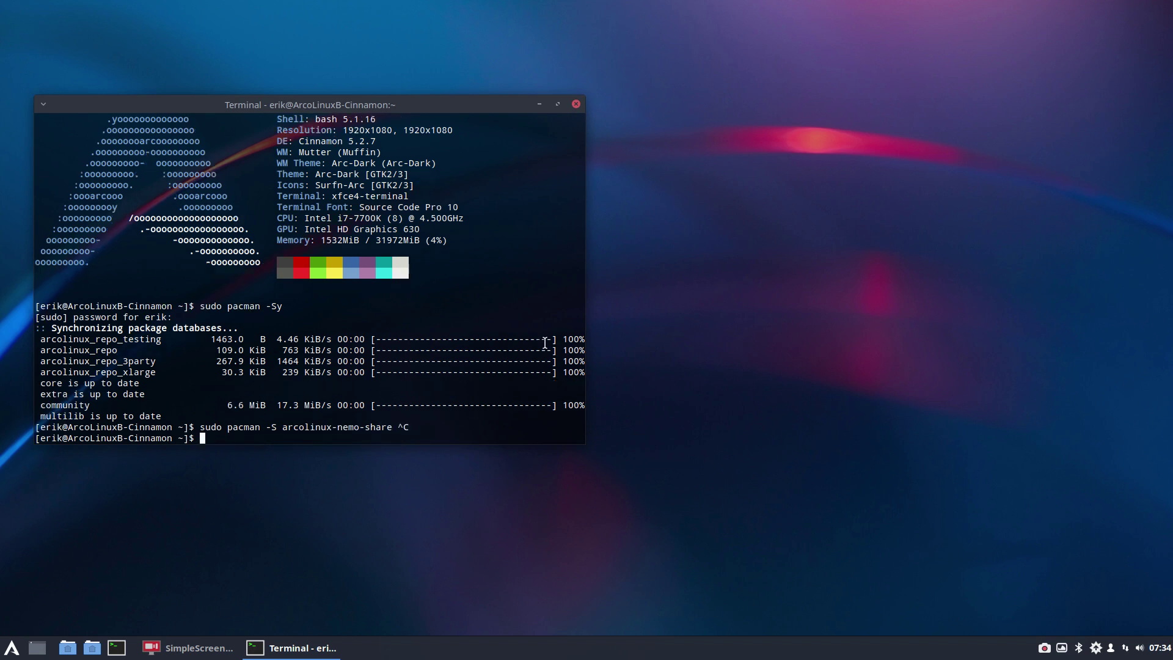
Launch archlinux-tweak-tool from the terminal and authenticate with the password
type("archlinux-tweak-tool")
key("Return")
type("••••")
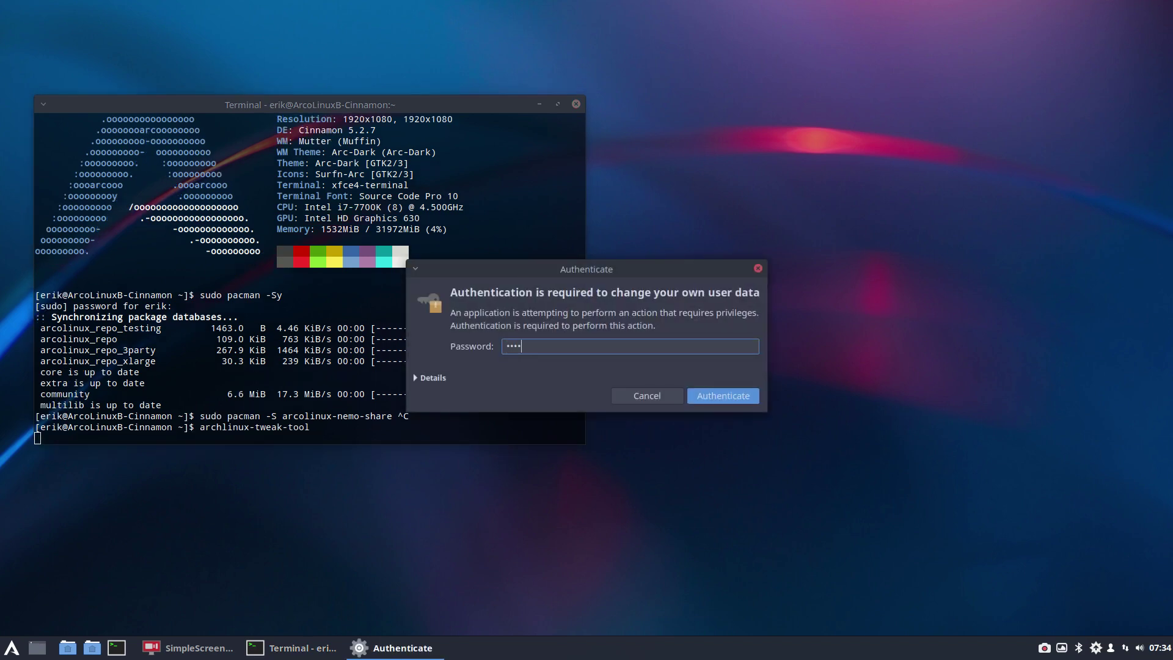
key("Return")
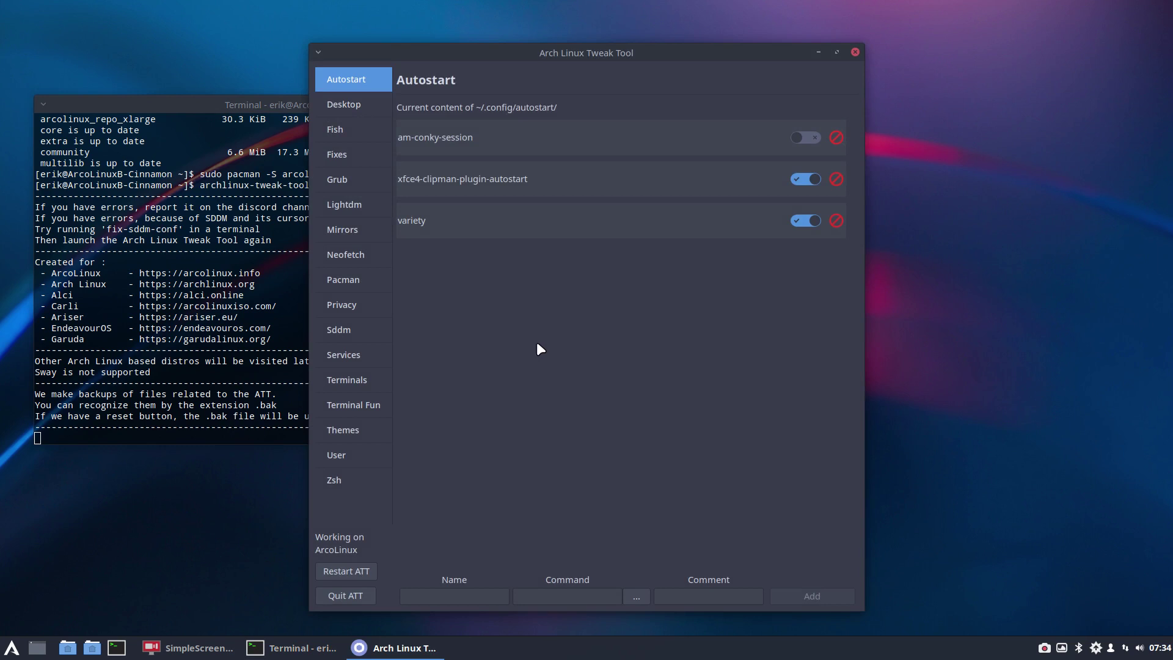
Under Services keep ArcoLinux nsswitch, set Samba's samba.conf to Usershares, then close the tool
left_click(359, 355)
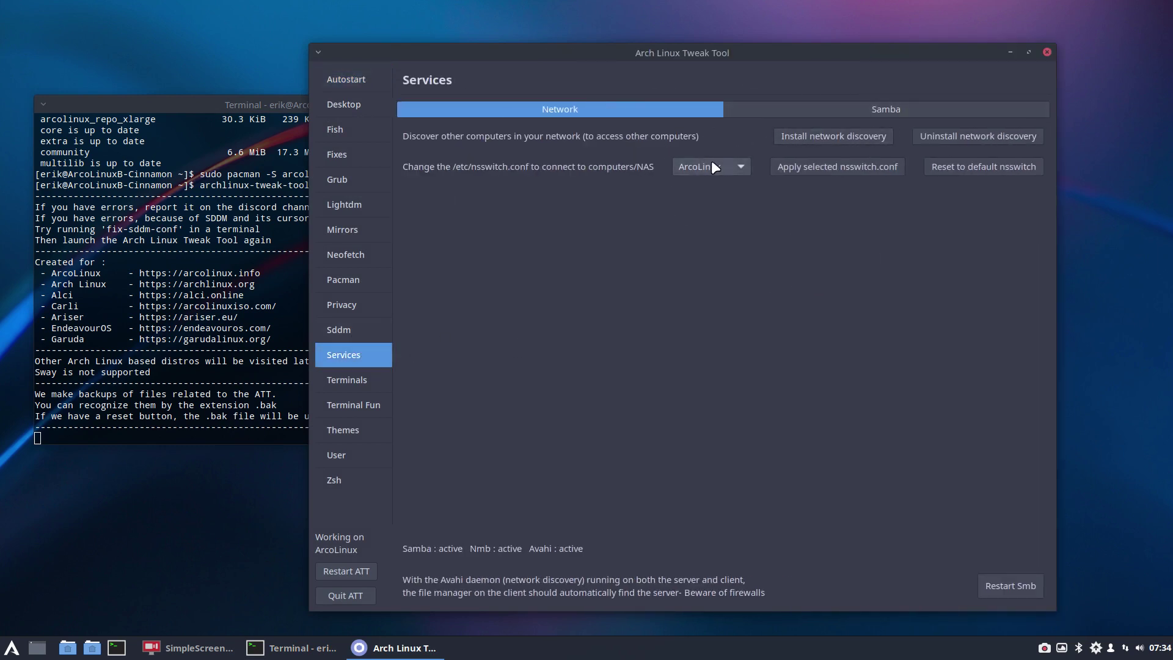
left_click(730, 165)
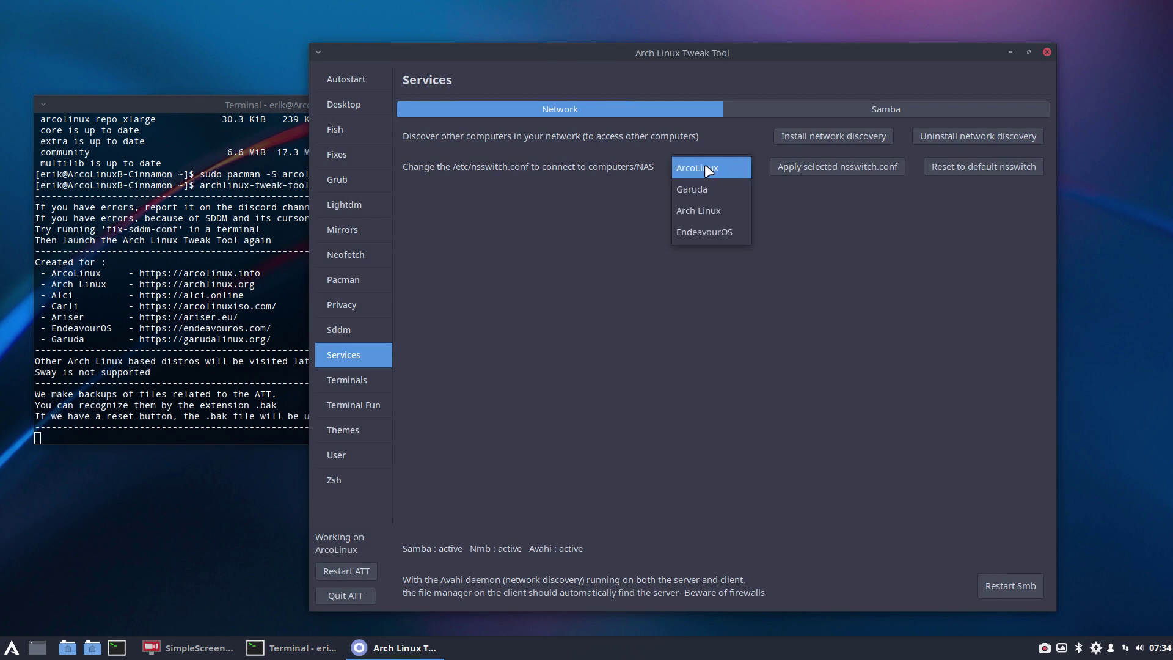
left_click(703, 165)
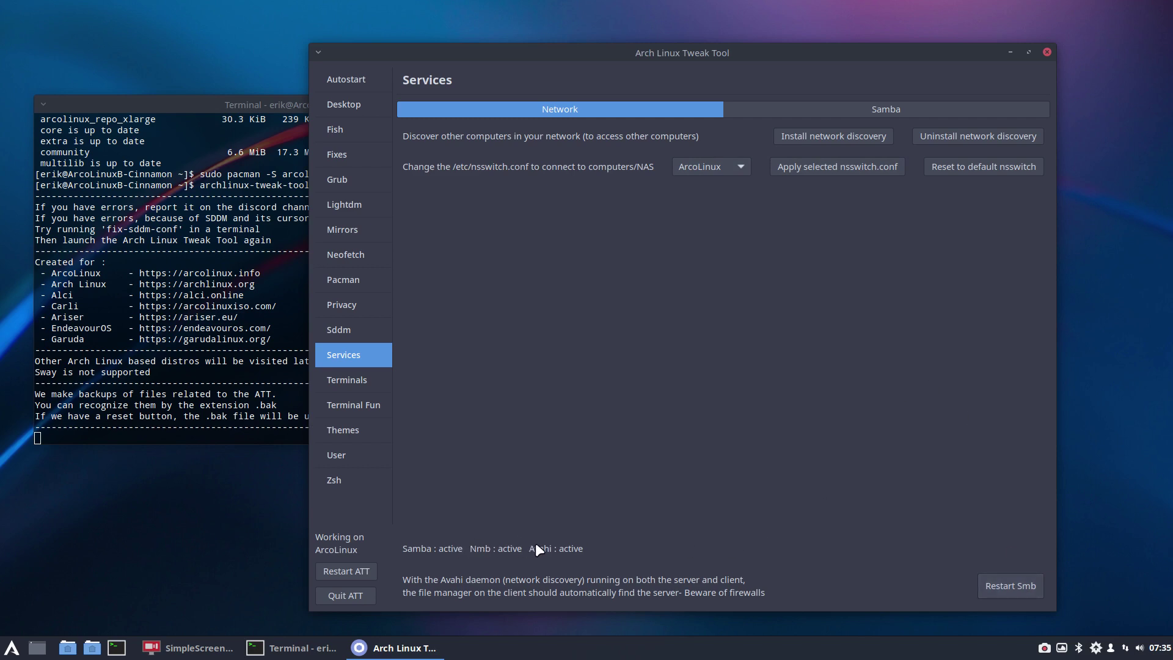
left_click(882, 112)
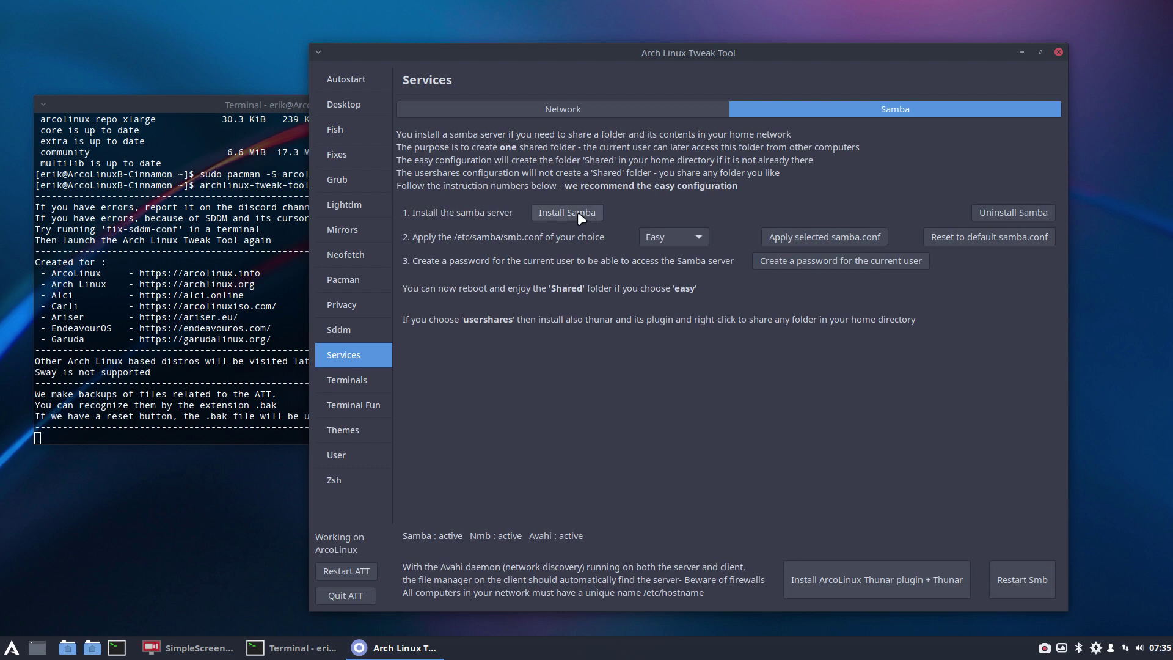
left_click(654, 234)
left_click(666, 261)
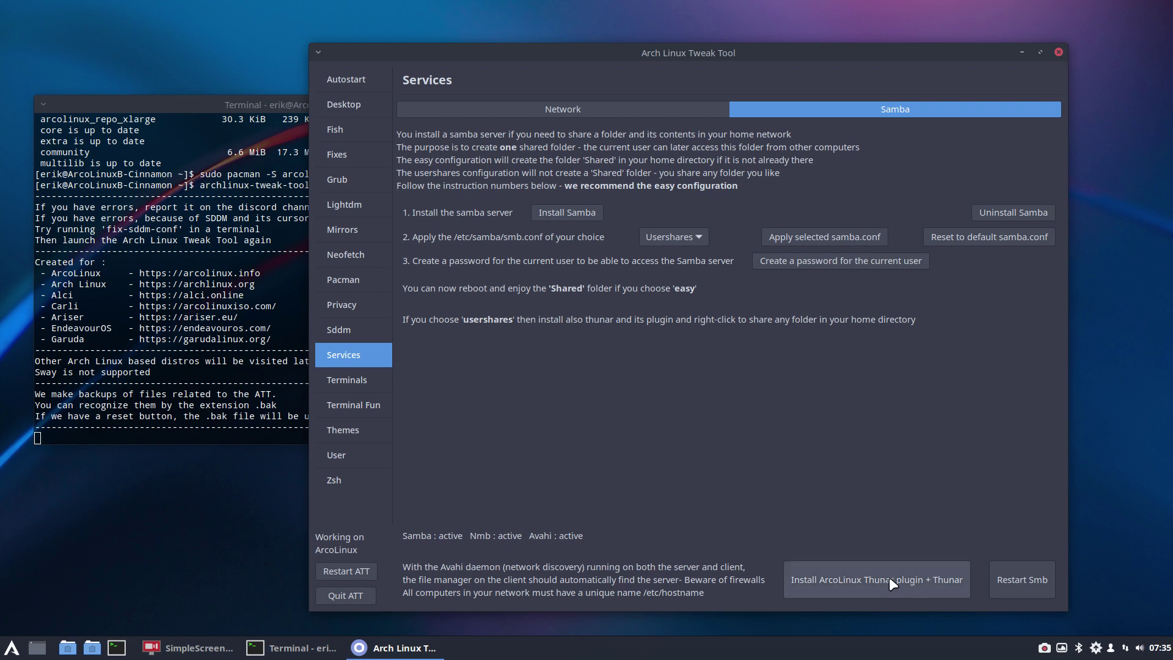
left_click(1058, 51)
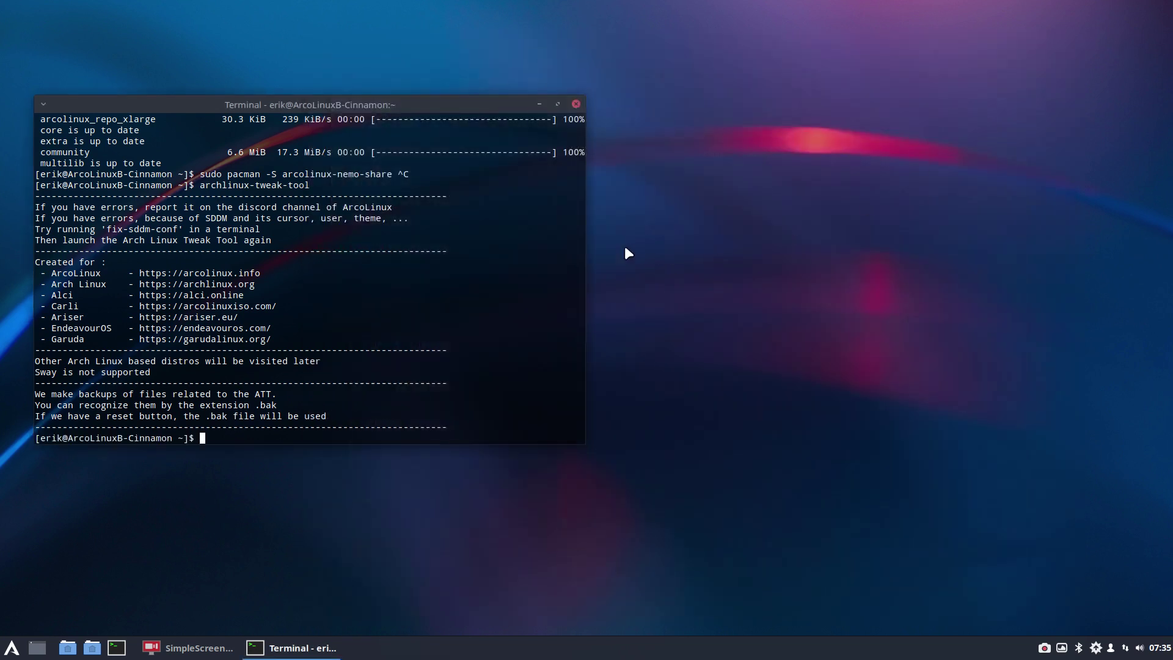
Close the terminal, open Nemo at the Home folder, and select Public
left_click(577, 106)
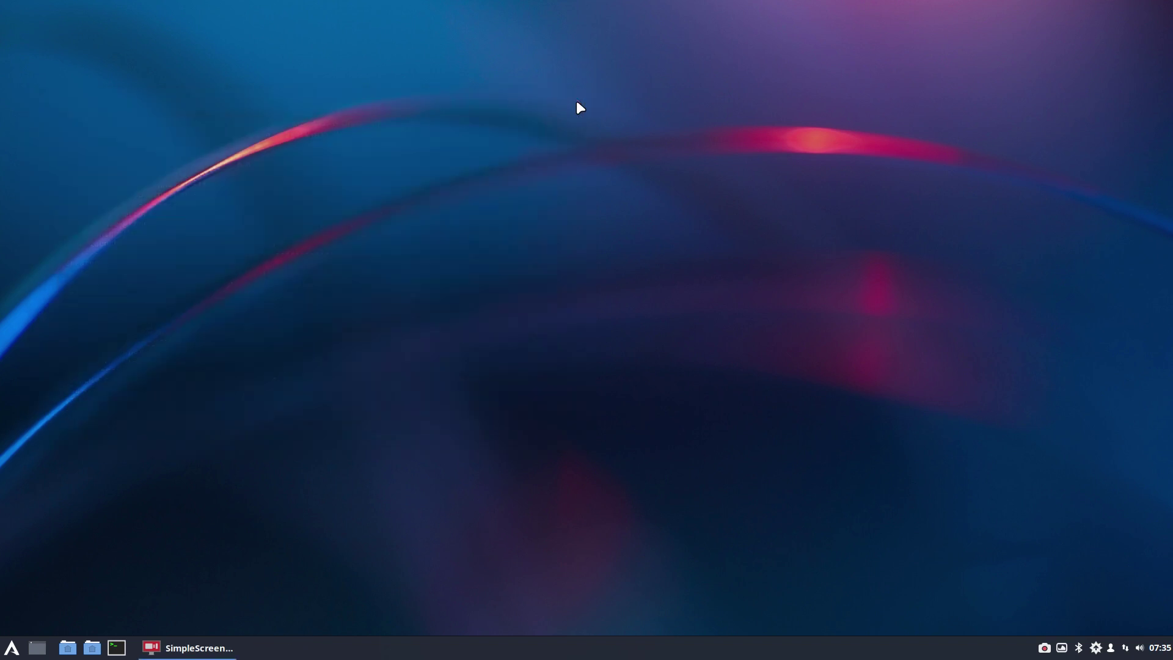
left_click(70, 651)
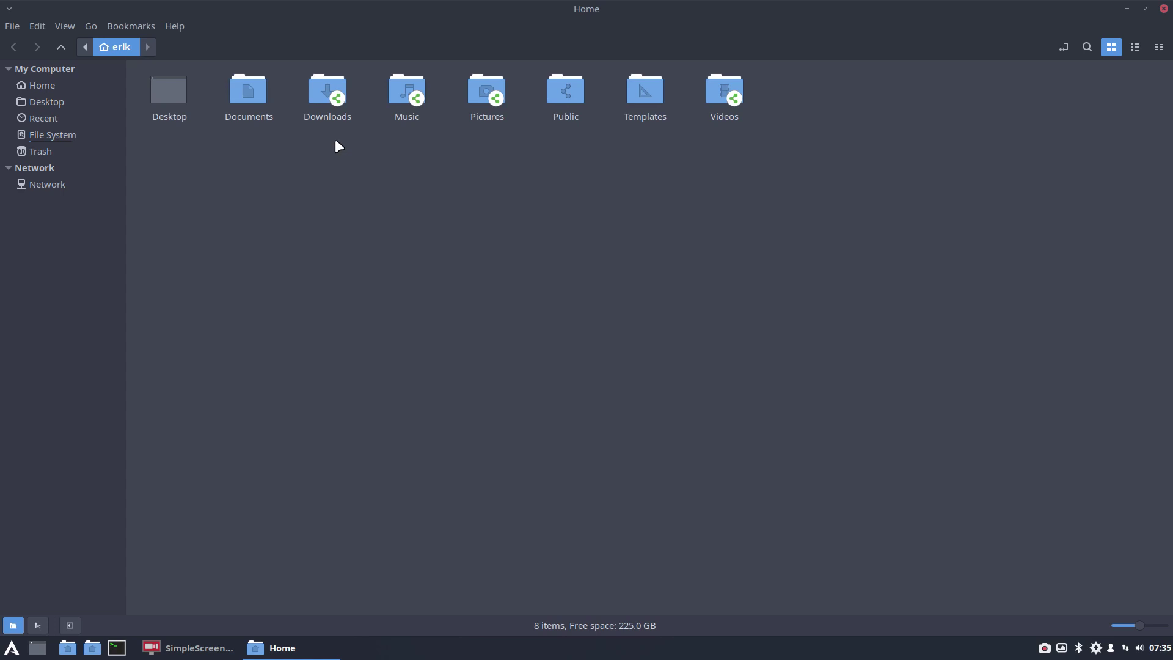
left_click(562, 96)
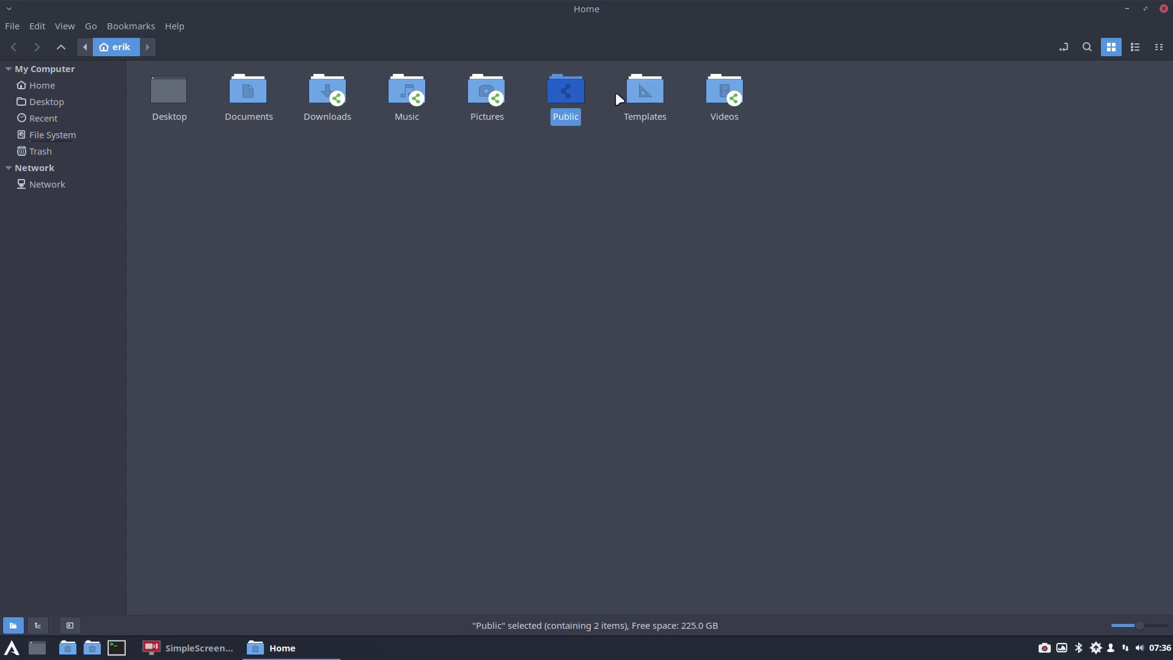
Share the Public folder from its Properties Share tab with Share this folder and Create Share
right_click(567, 96)
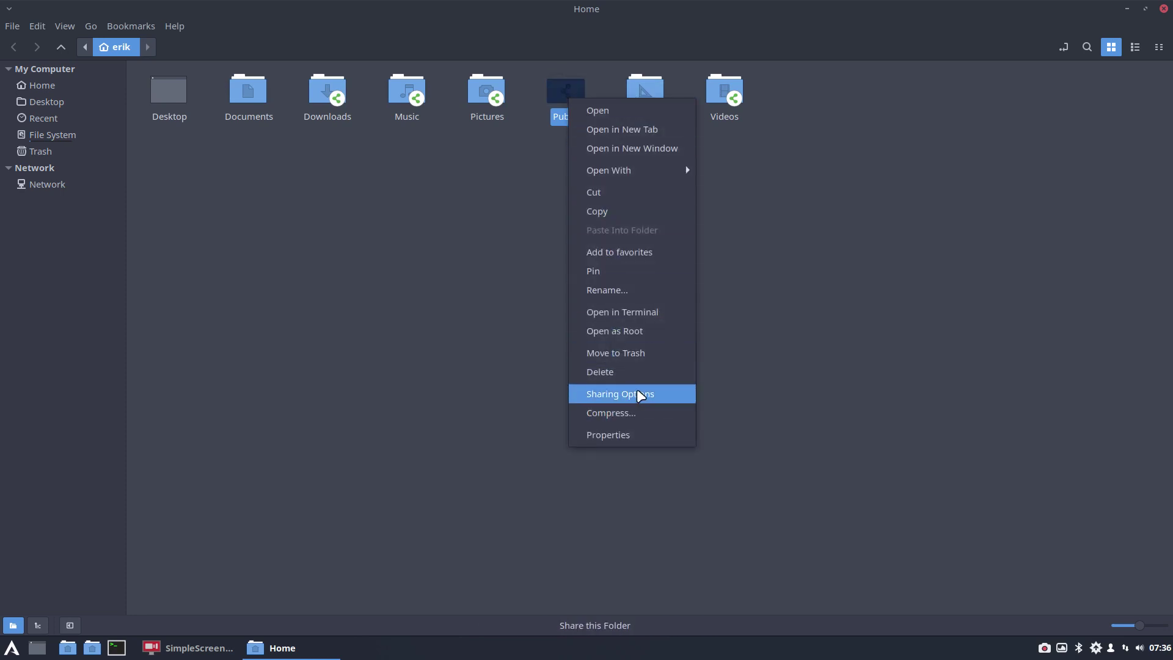
left_click(635, 433)
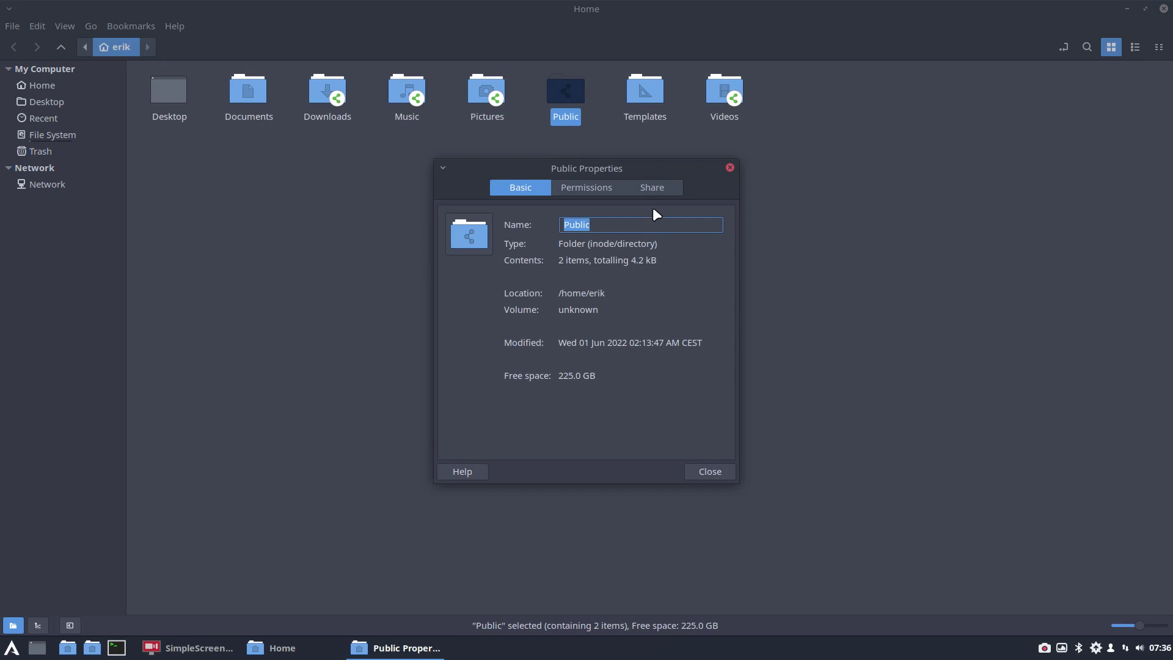
left_click(658, 185)
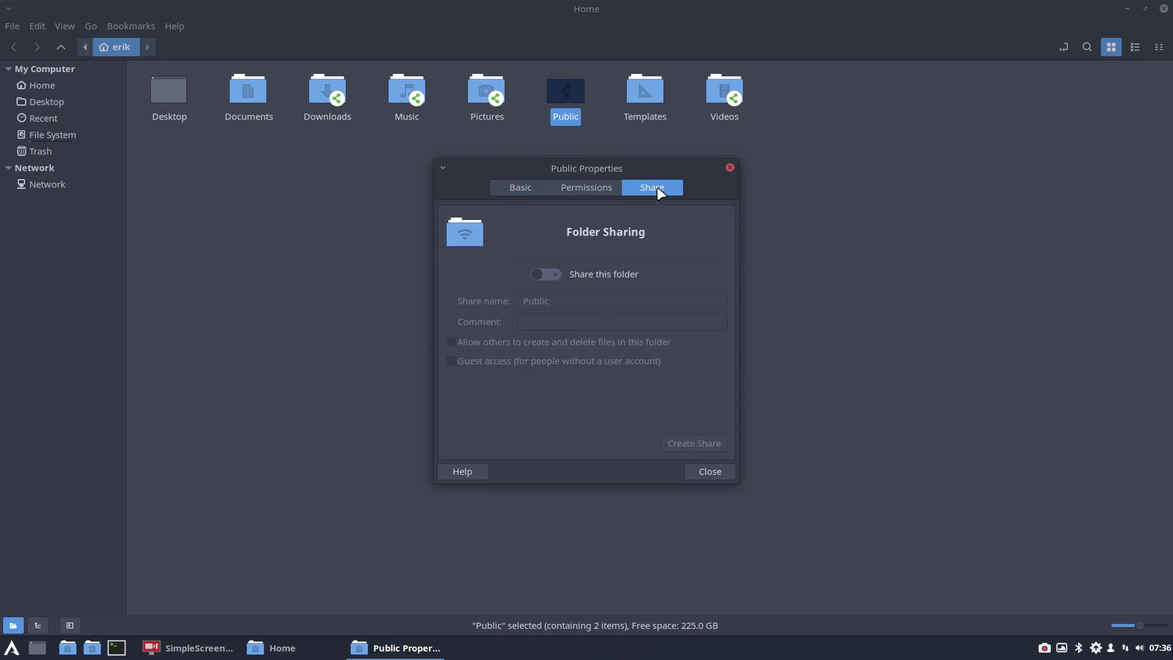
left_click(555, 276)
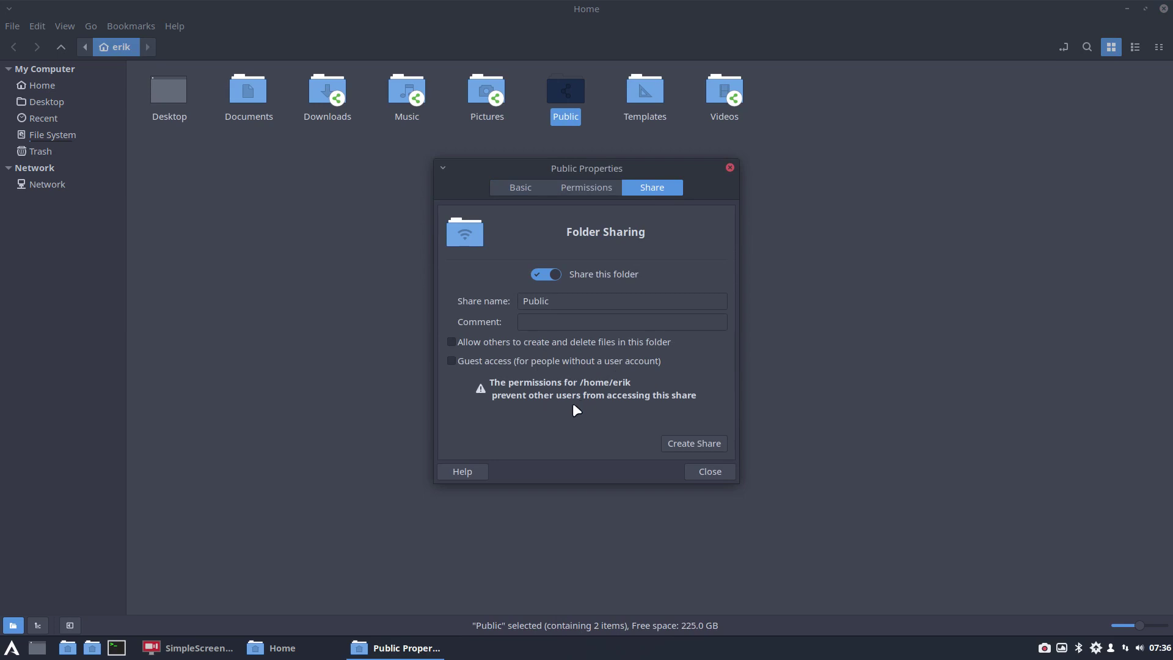
left_click(693, 444)
left_click(700, 471)
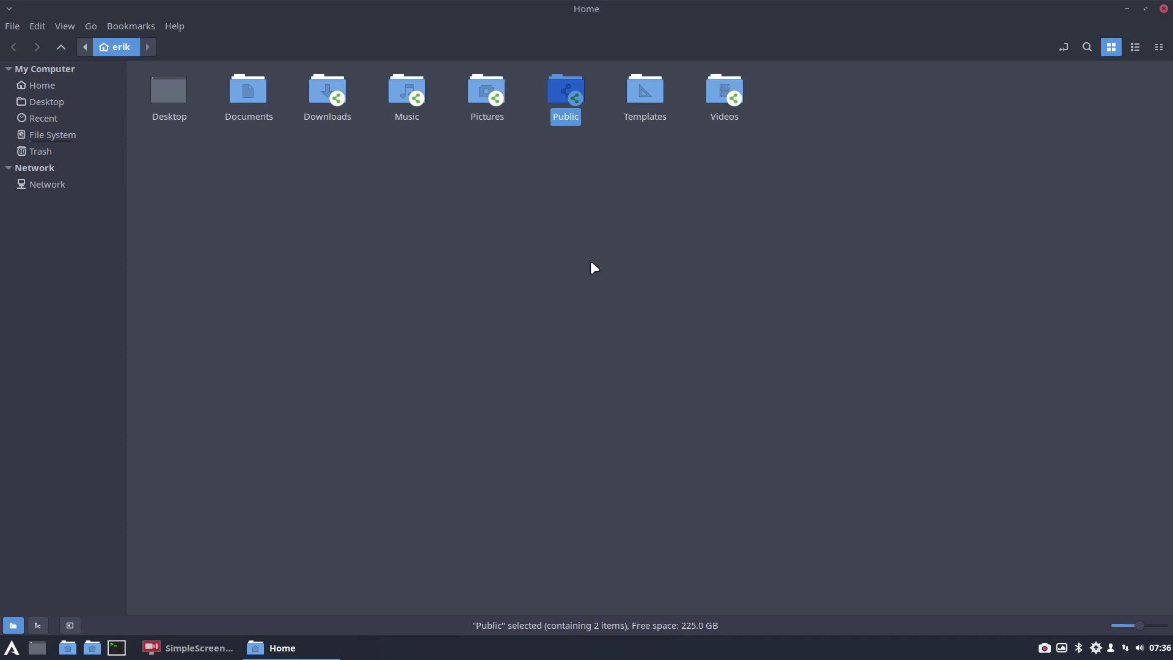
Open Public, select the blablabla folder, then close the Nemo window
double_click(559, 85)
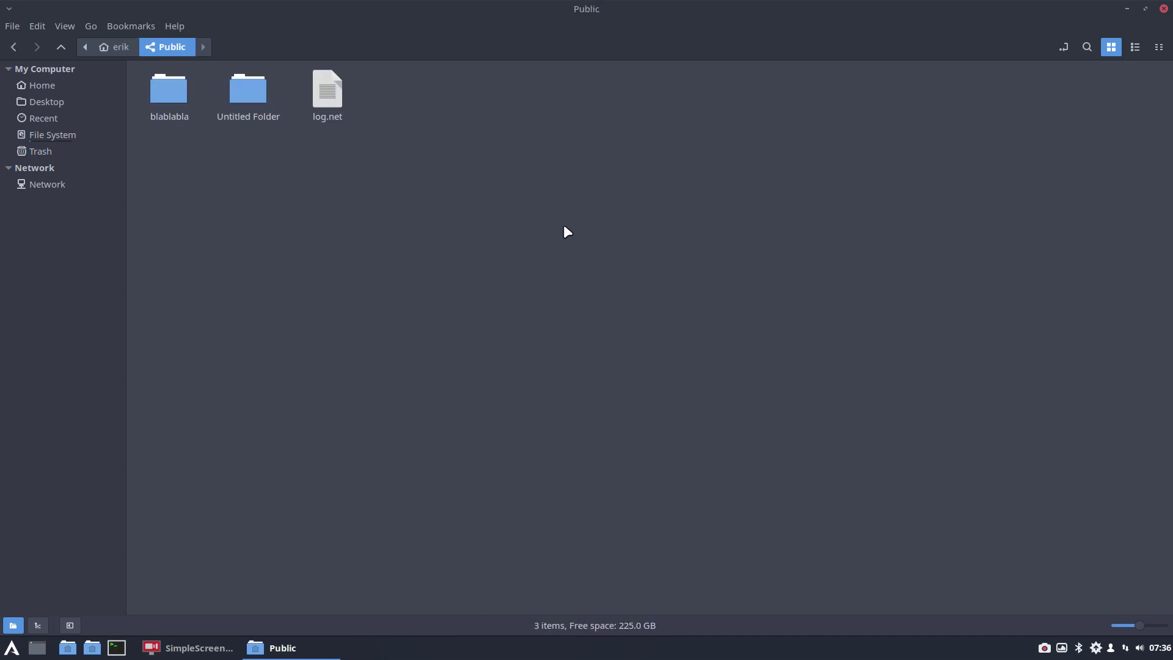
left_click(175, 103)
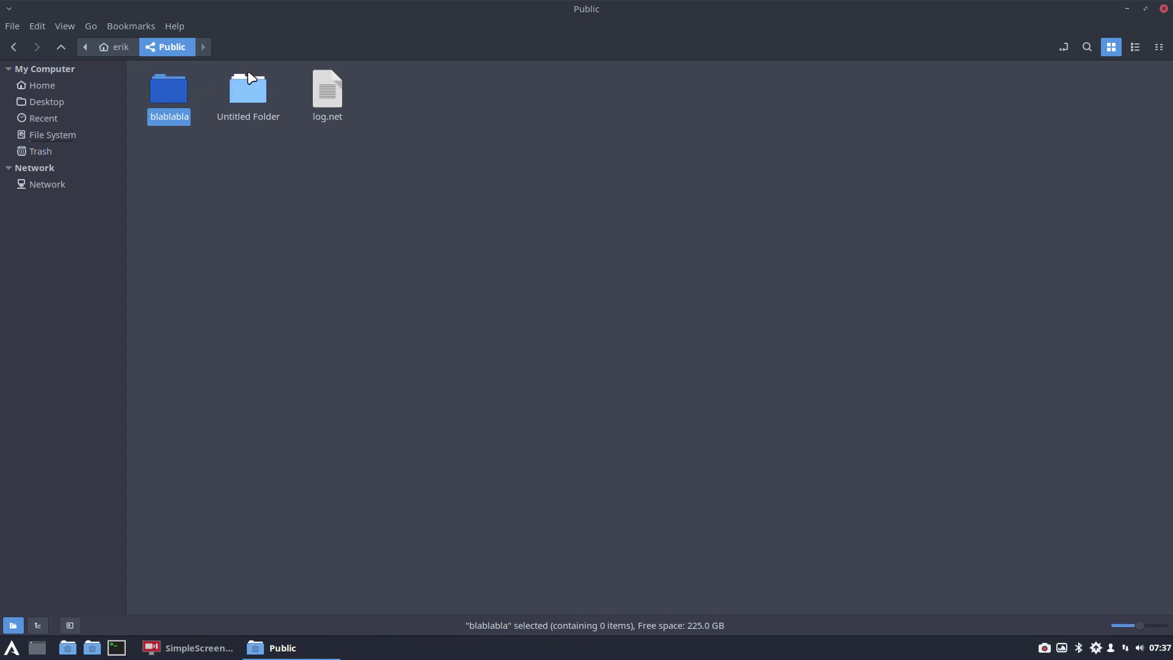
left_click(1165, 10)
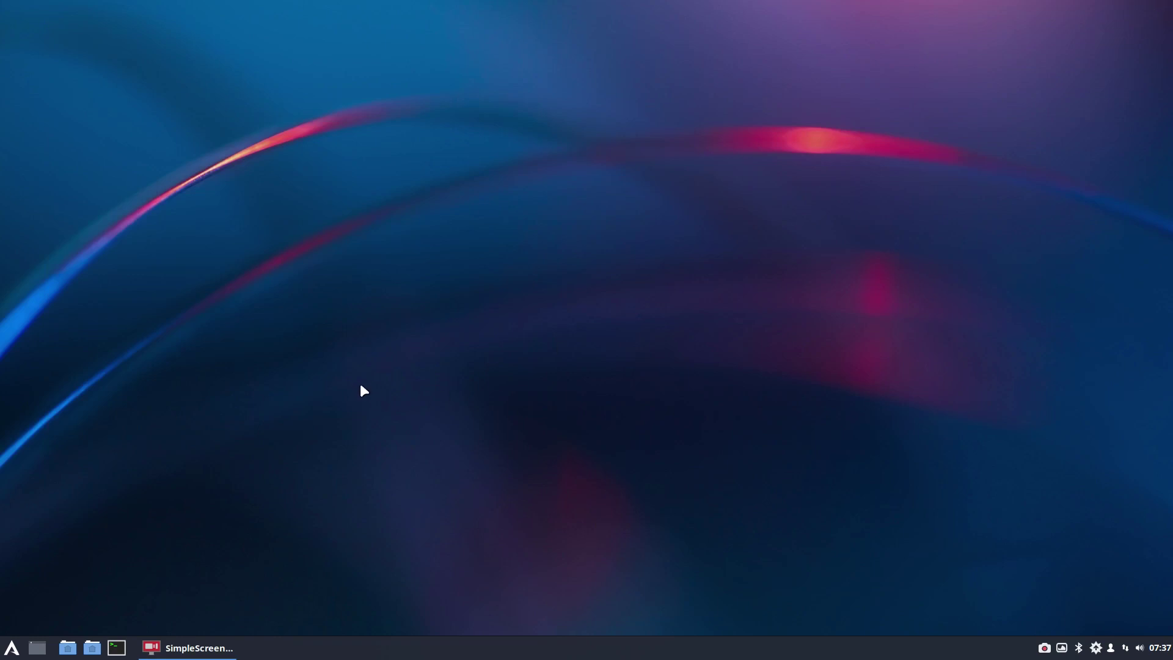